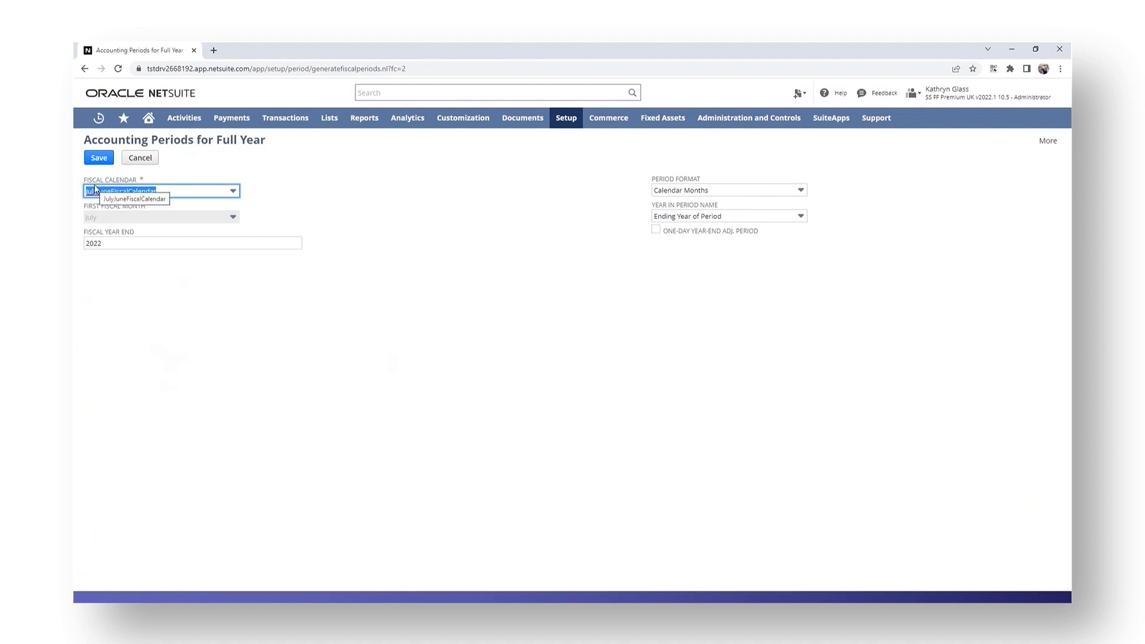
Choose JanDecFiscalCalendar as the fiscal calendar and set the fiscal year end to 2023.
{"action": "left_click", "coordinate": [193, 194]}
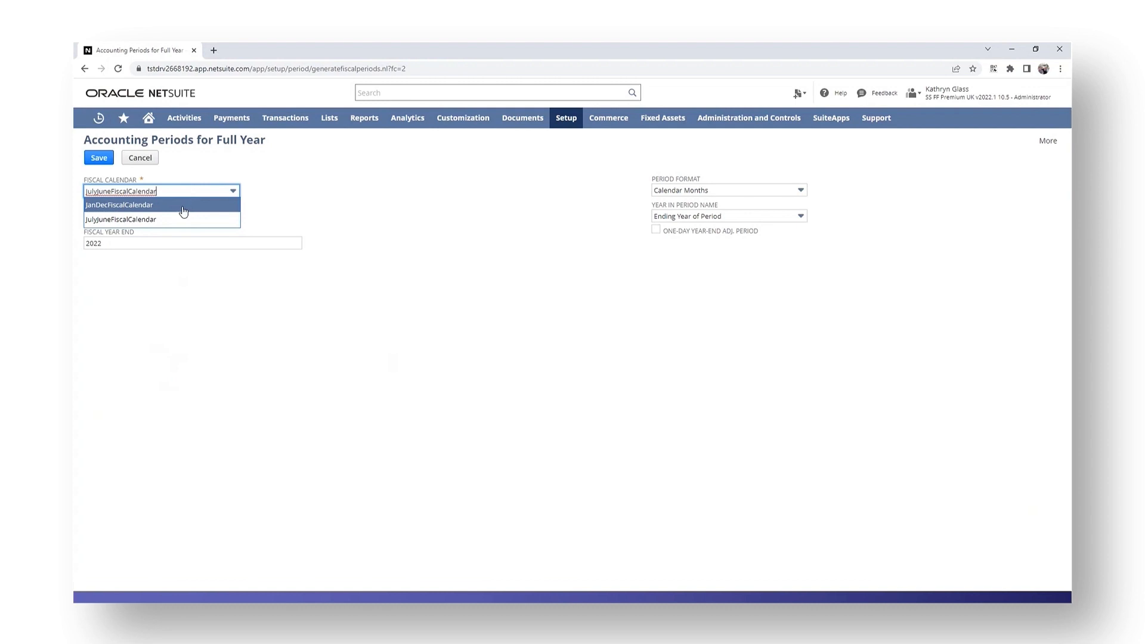
{"action": "left_click", "coordinate": [183, 205]}
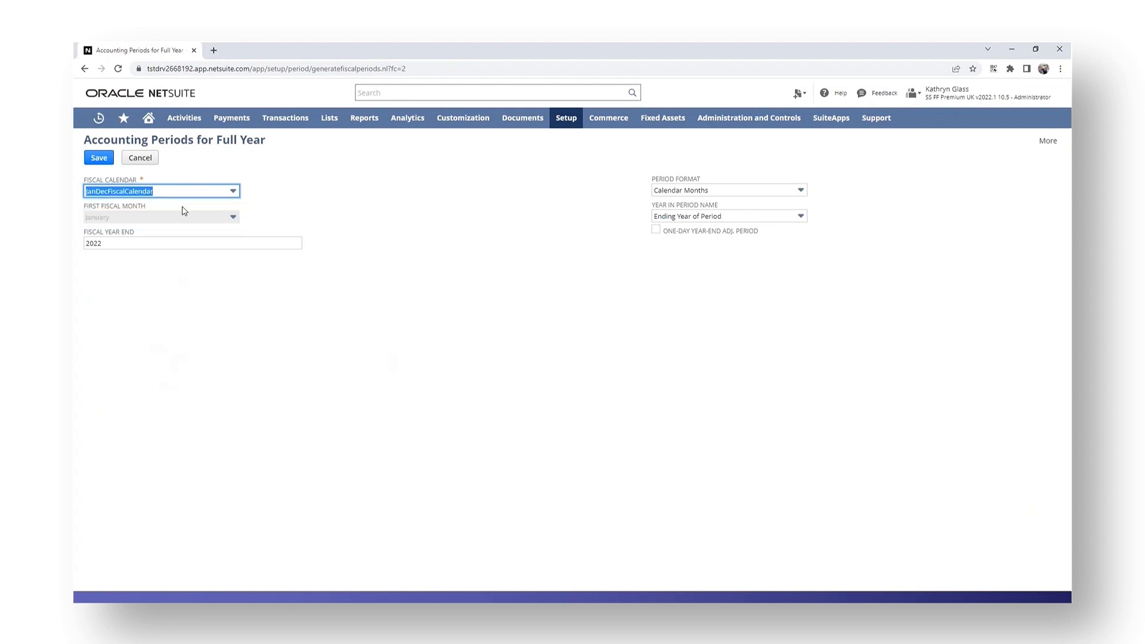
{"action": "left_click", "coordinate": [108, 244]}
{"action": "key", "text": "BackSpace"}
{"action": "type", "text": "3"}
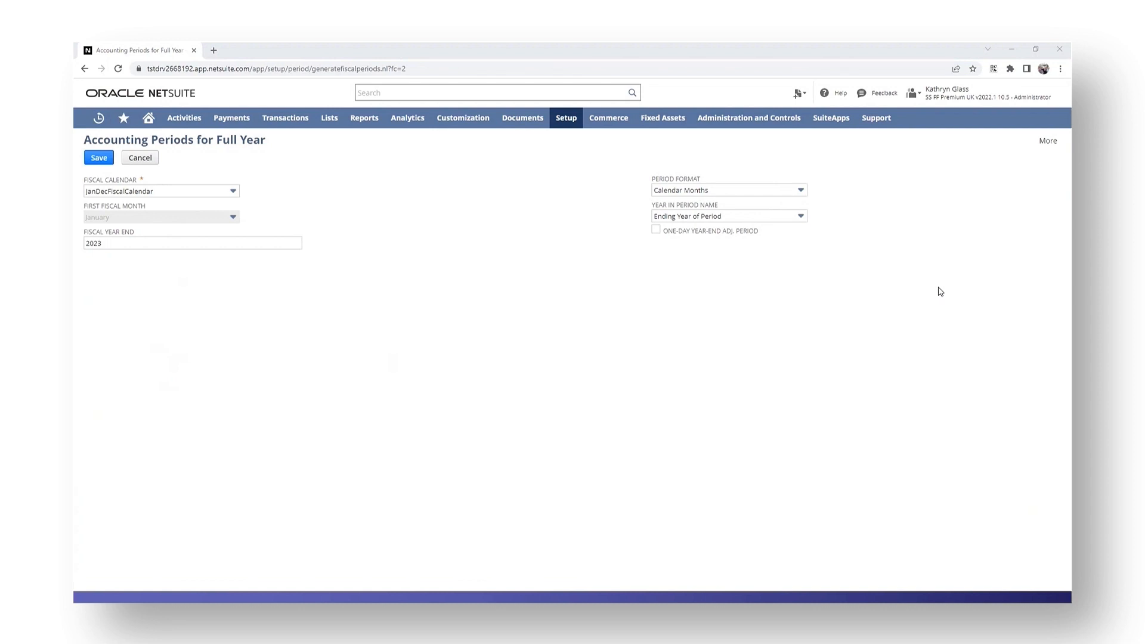
Select Calendar Months as the period format and Ending Year of Period for the period name, and save the full-year periods.
{"action": "left_click", "coordinate": [785, 192]}
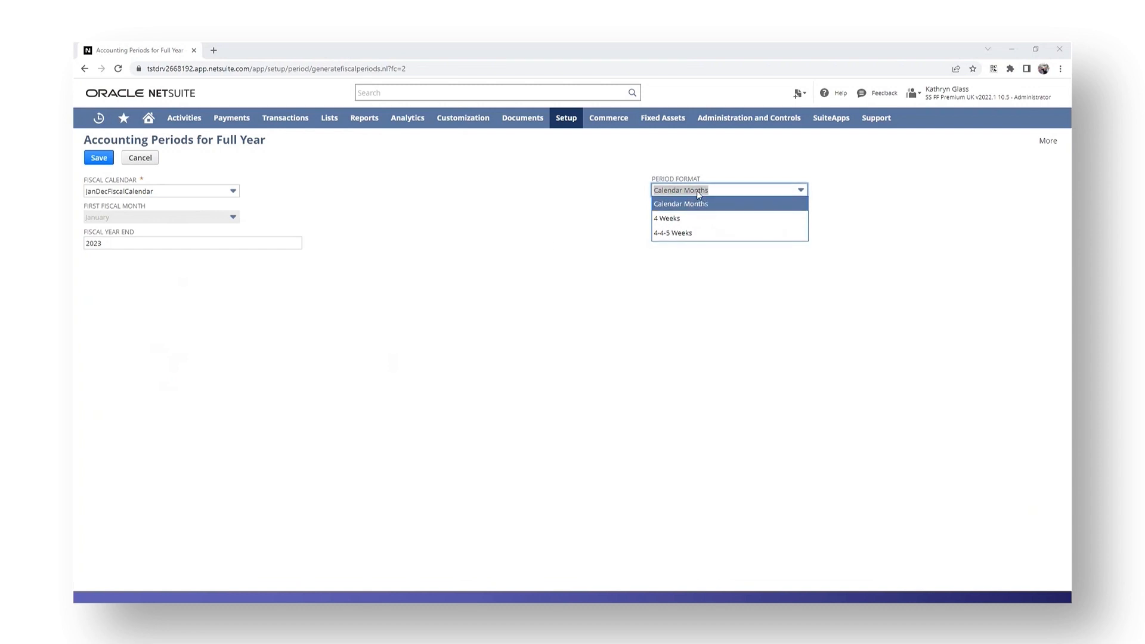
{"action": "left_click", "coordinate": [697, 205]}
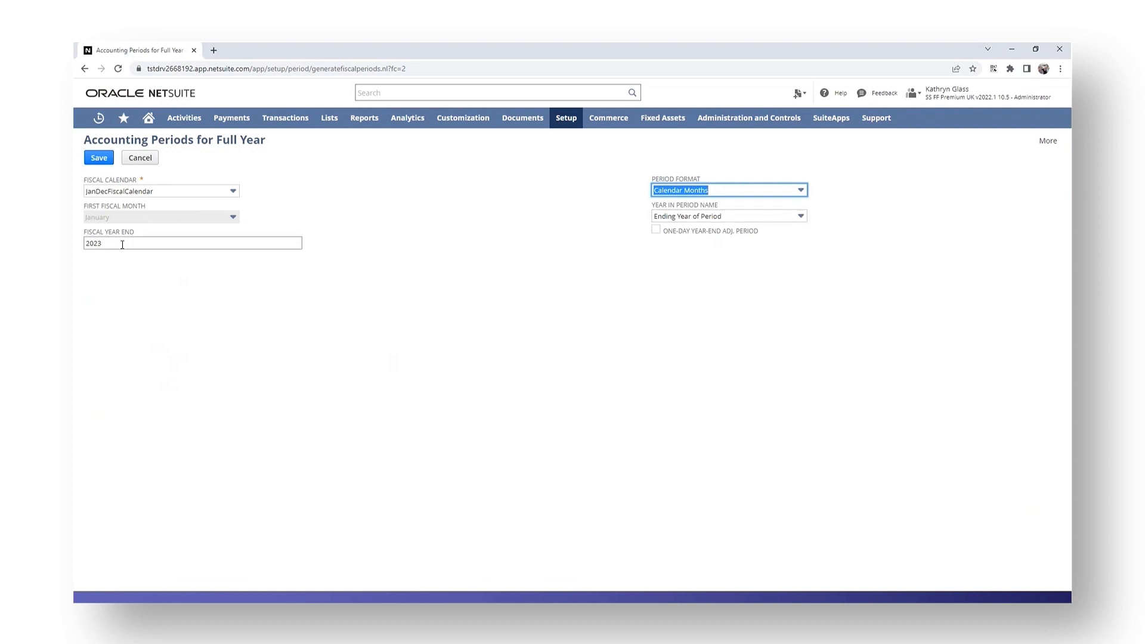
{"action": "left_click", "coordinate": [732, 217]}
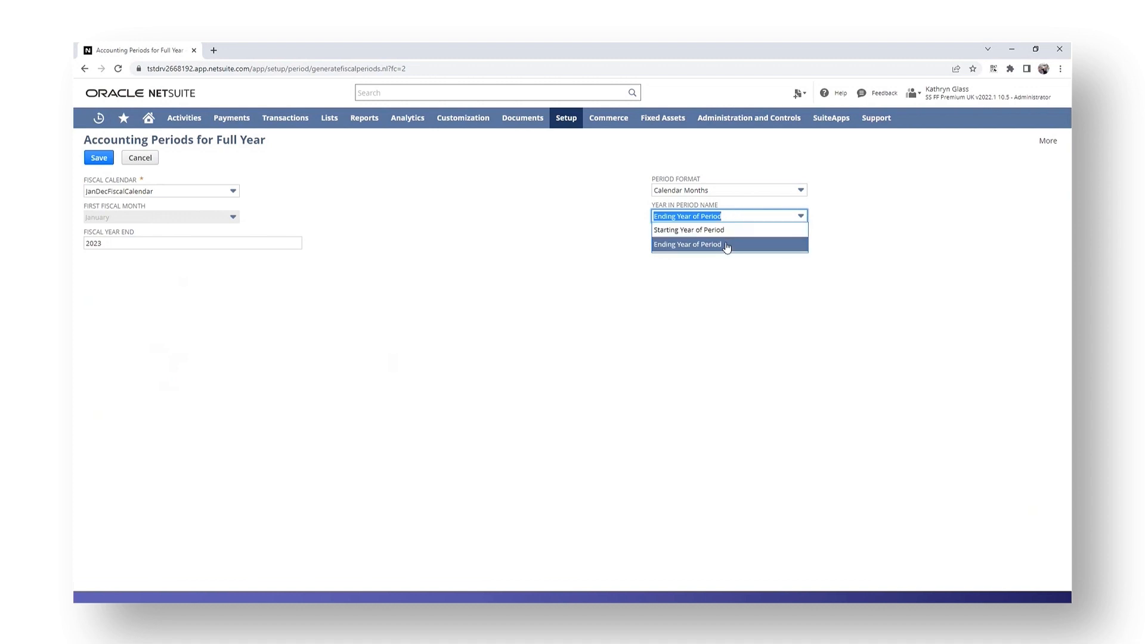
{"action": "left_click", "coordinate": [727, 246]}
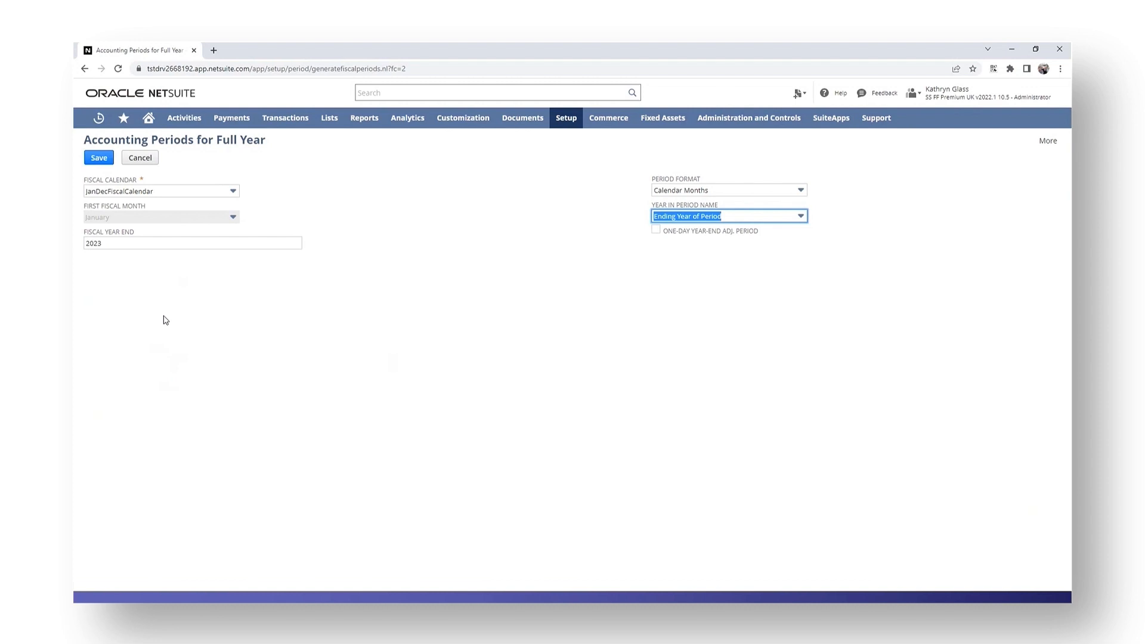
{"action": "left_click", "coordinate": [694, 216]}
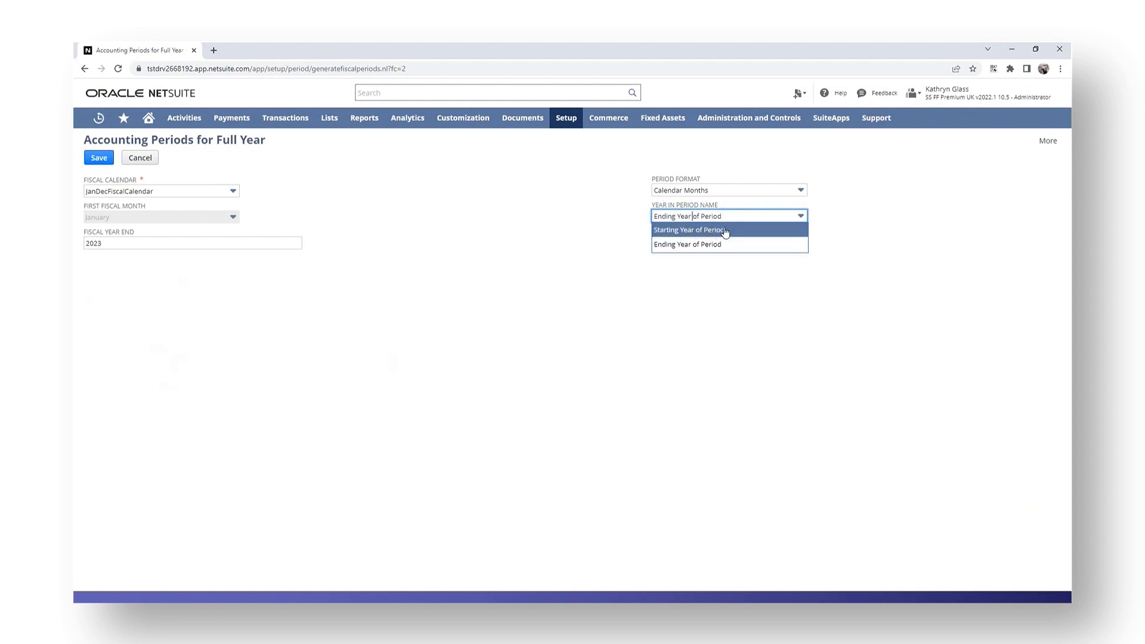
{"action": "left_click", "coordinate": [931, 246]}
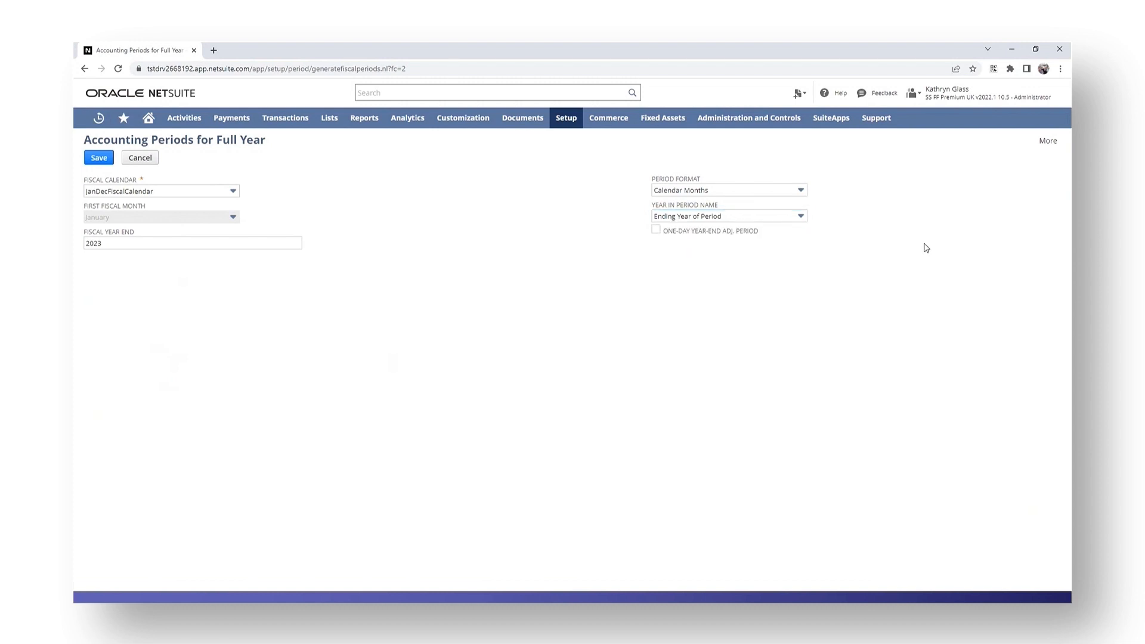
{"action": "left_click", "coordinate": [685, 219]}
{"action": "left_click", "coordinate": [714, 245]}
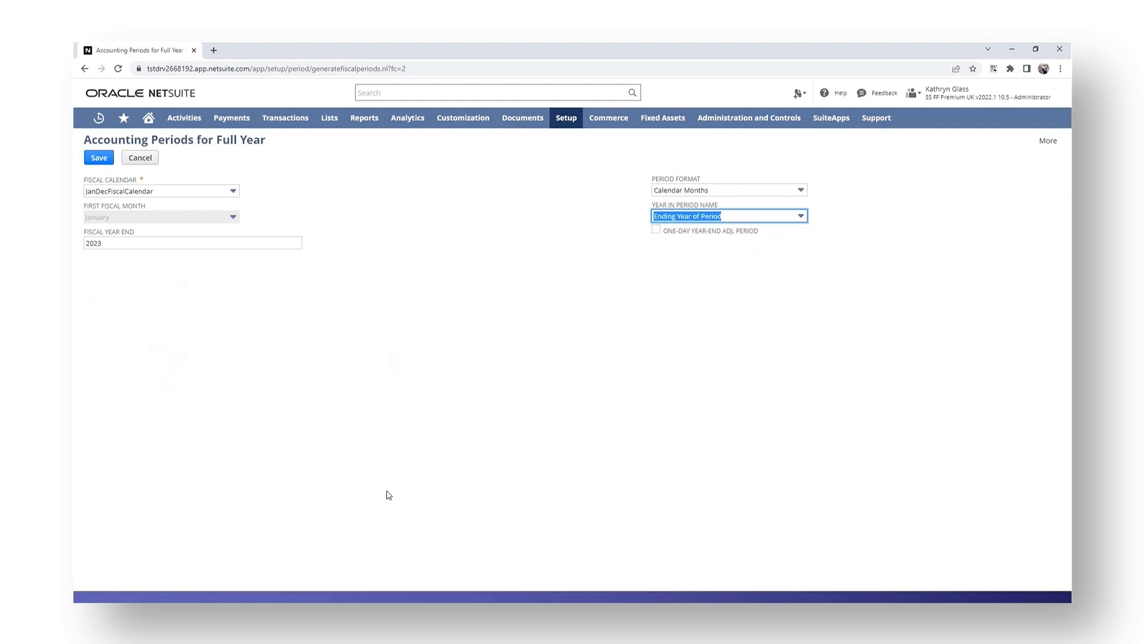
{"action": "left_click", "coordinate": [99, 158]}
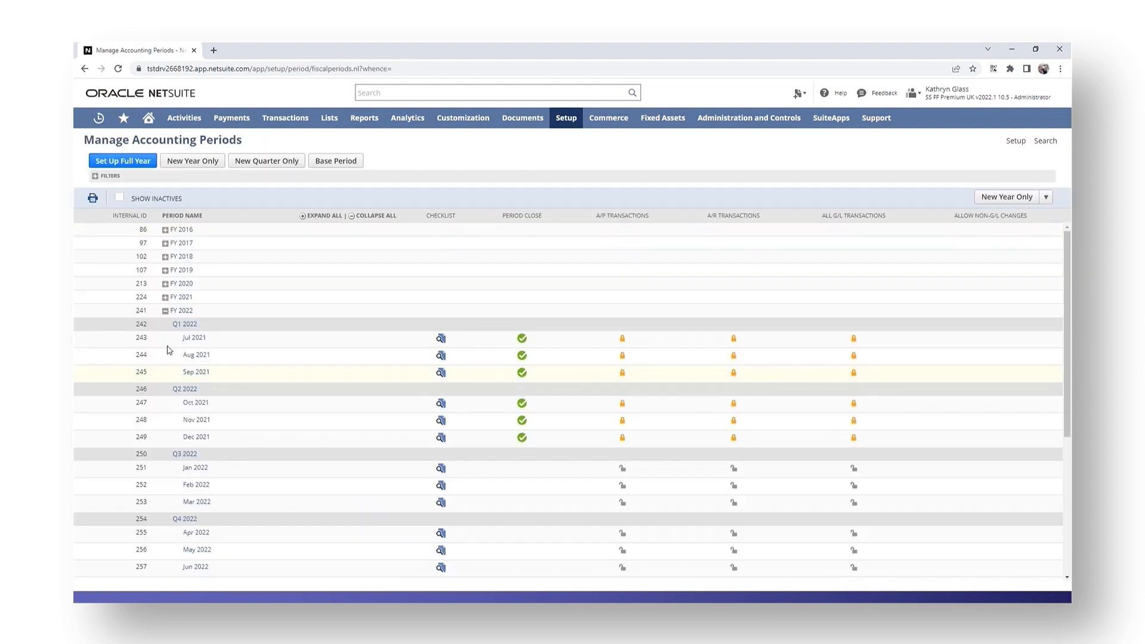
Collapse all accounting periods and expand FY 2023 to review its quarters and months.
{"action": "left_click", "coordinate": [381, 218]}
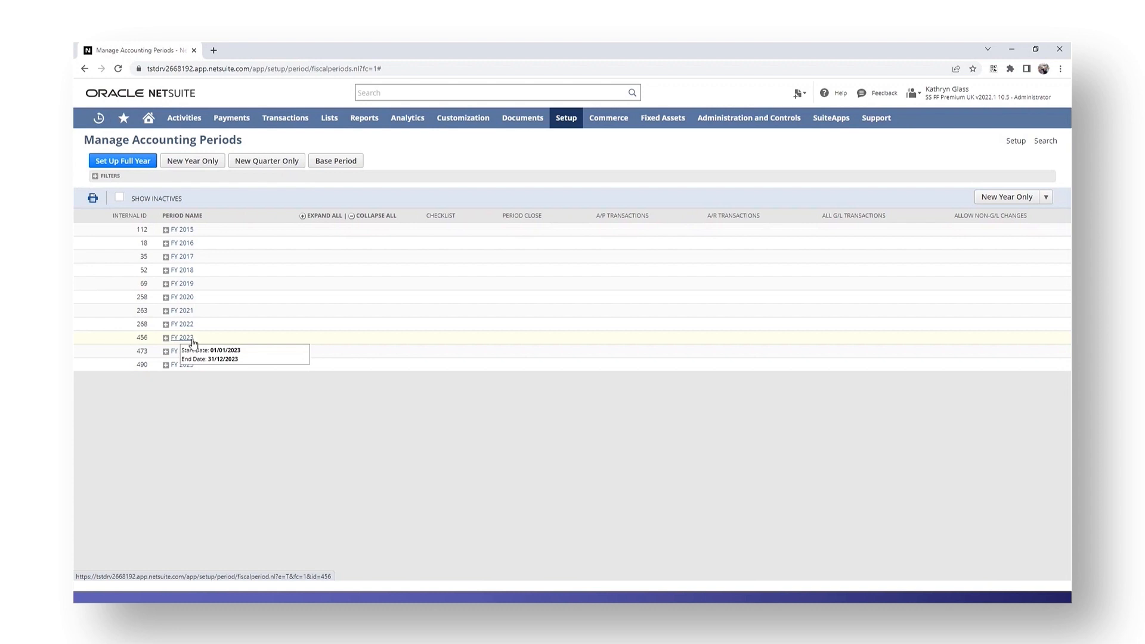
{"action": "left_click", "coordinate": [165, 338]}
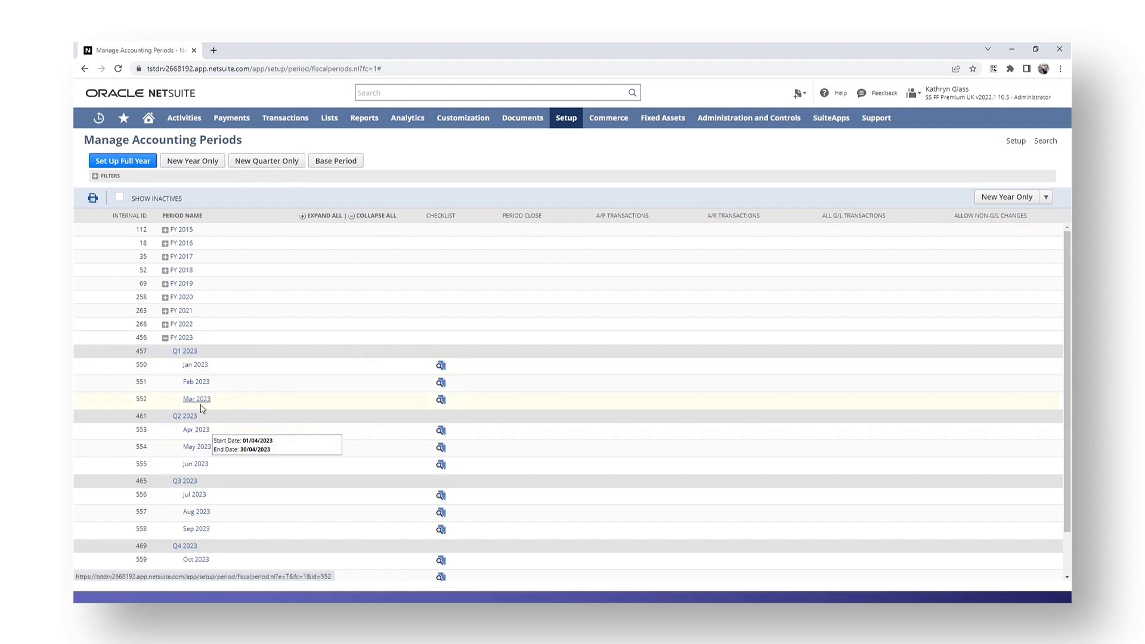
{"action": "scroll", "coordinate": [195, 411], "scroll_direction": "down", "scroll_amount": 1}
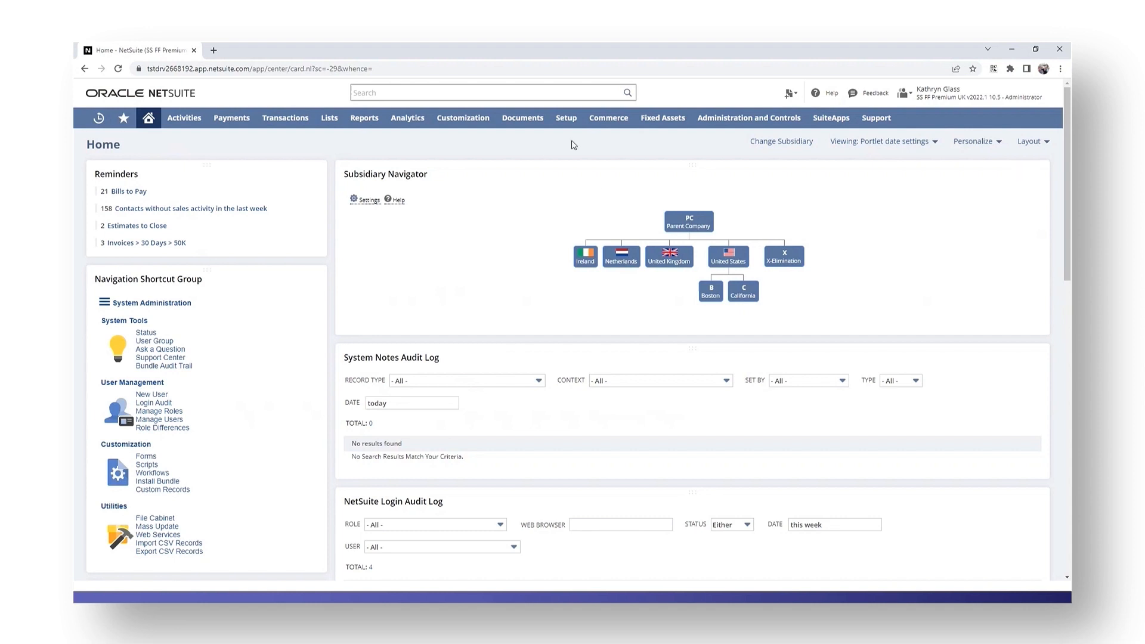
Open the accounting periods list and delete the Dec 2023 base period.
{"action": "mouse_move", "coordinate": [570, 119]}
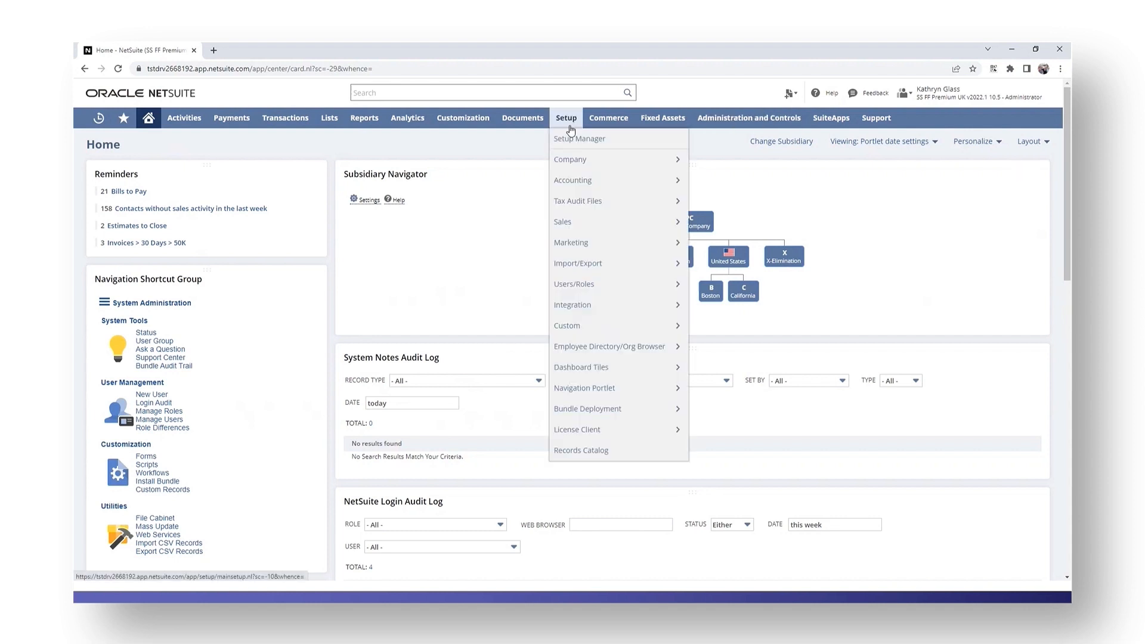
{"action": "mouse_move", "coordinate": [574, 182]}
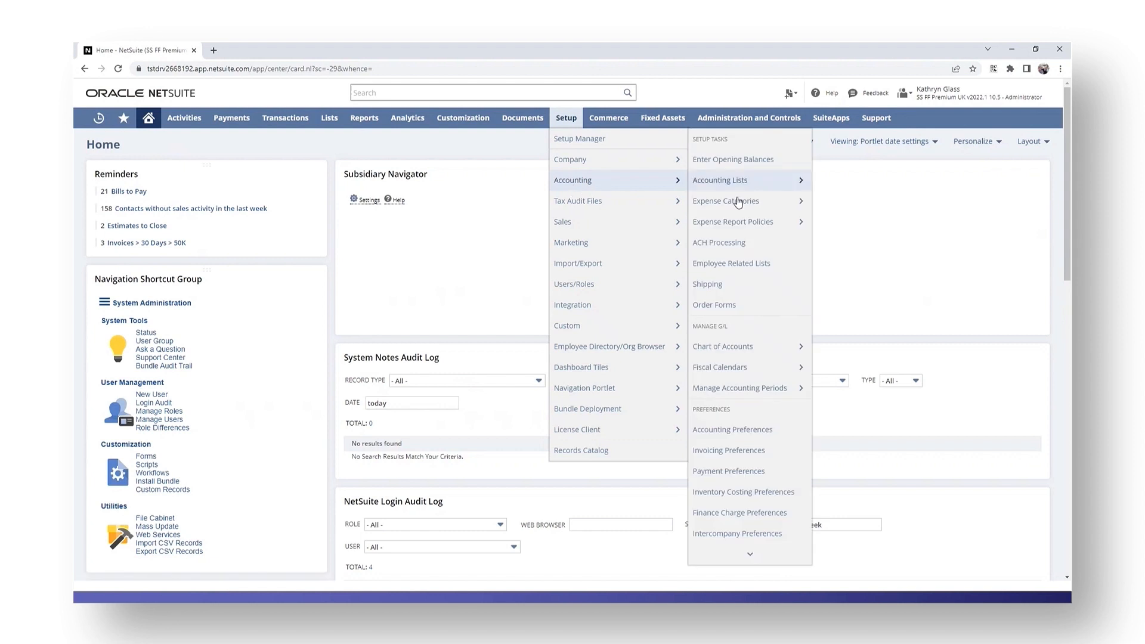
{"action": "left_click", "coordinate": [745, 391]}
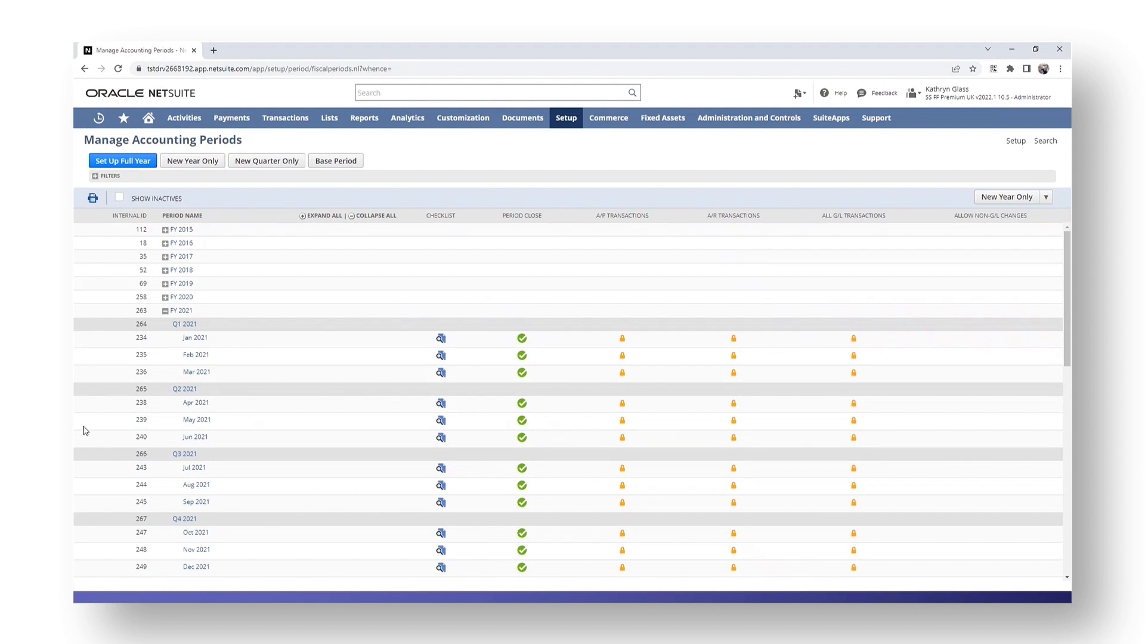
{"action": "scroll", "coordinate": [256, 529], "scroll_direction": "down", "scroll_amount": 10}
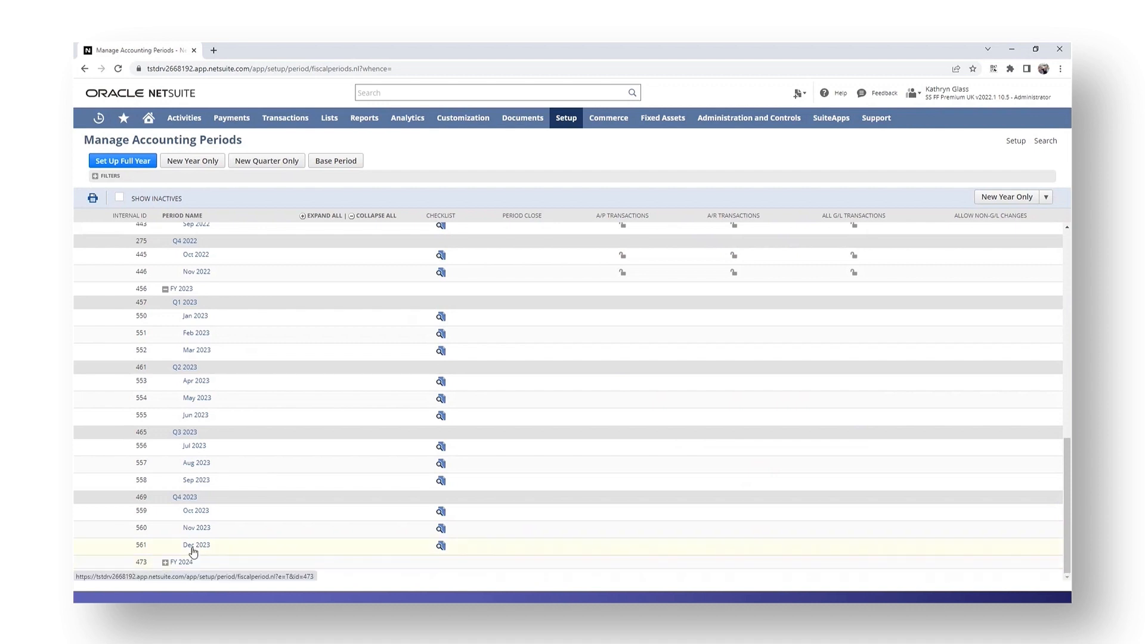
{"action": "left_click", "coordinate": [194, 549]}
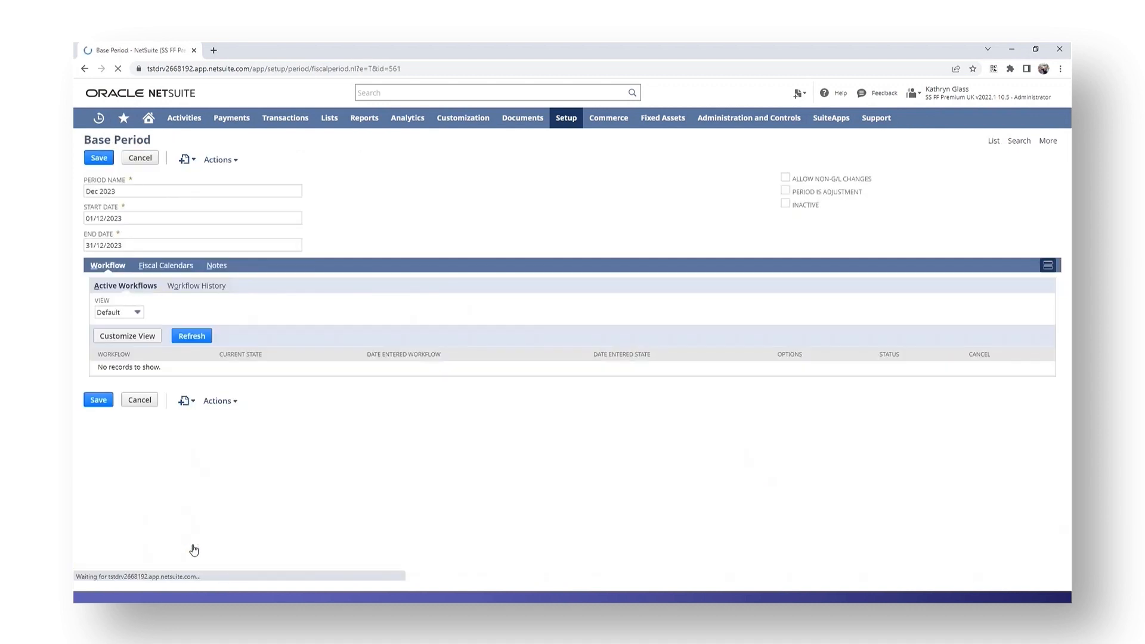
{"action": "mouse_move", "coordinate": [211, 159]}
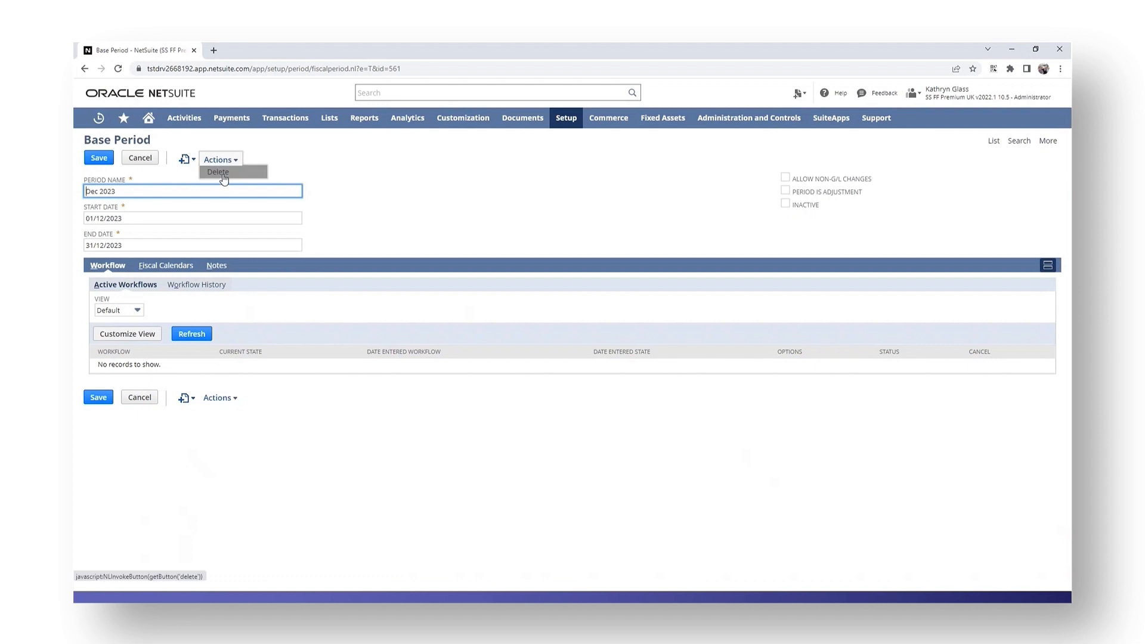
{"action": "left_click", "coordinate": [218, 172]}
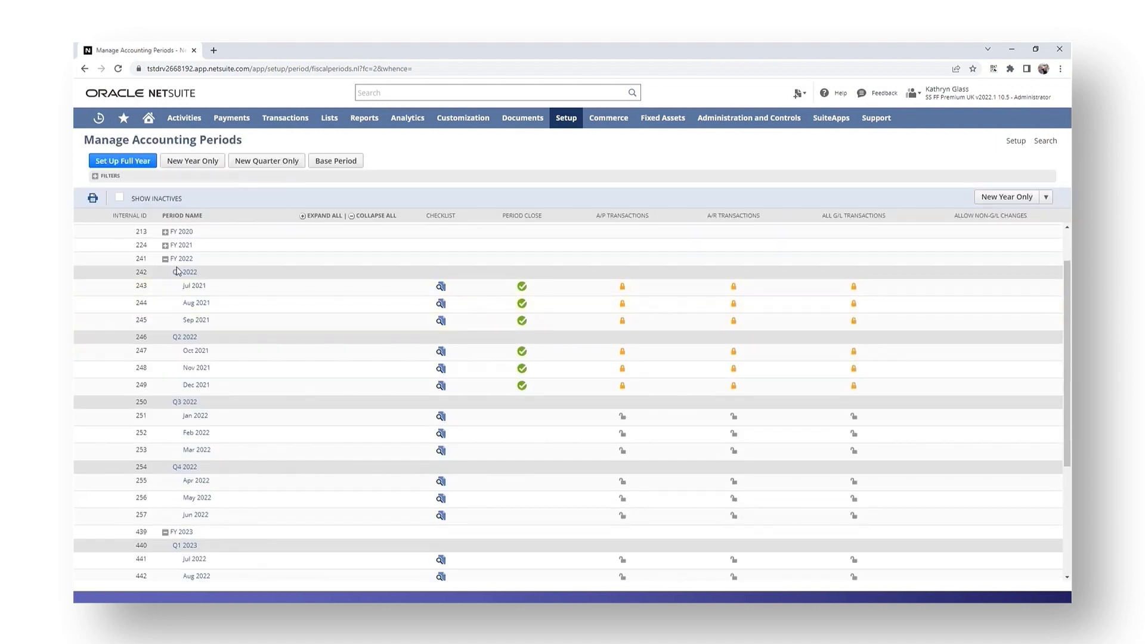
{"action": "scroll", "coordinate": [187, 276], "scroll_direction": "down", "scroll_amount": 2}
{"action": "scroll", "coordinate": [188, 277], "scroll_direction": "down", "scroll_amount": 2}
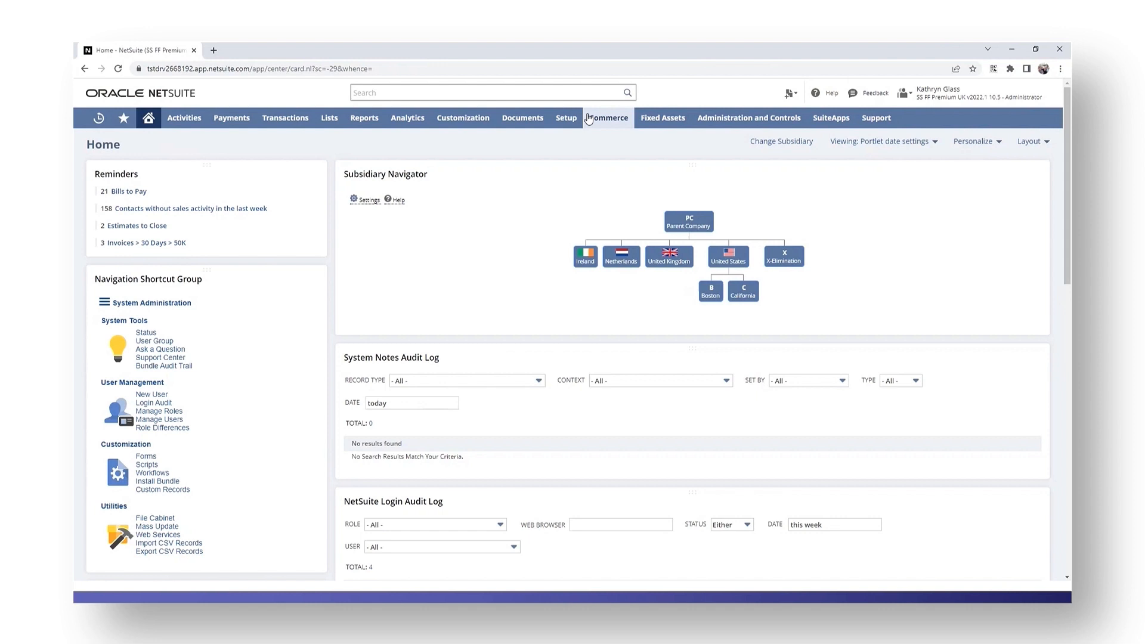
Return to the accounting periods list and delete the Jun 2023 base period.
{"action": "mouse_move", "coordinate": [565, 118]}
{"action": "mouse_move", "coordinate": [581, 180]}
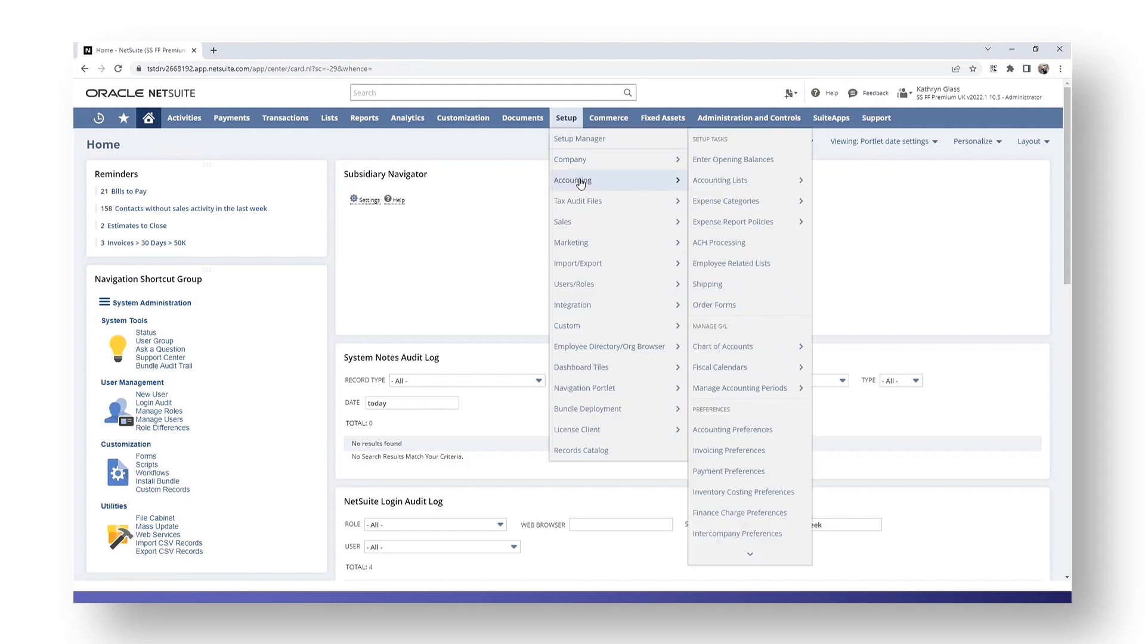
{"action": "left_click", "coordinate": [760, 390]}
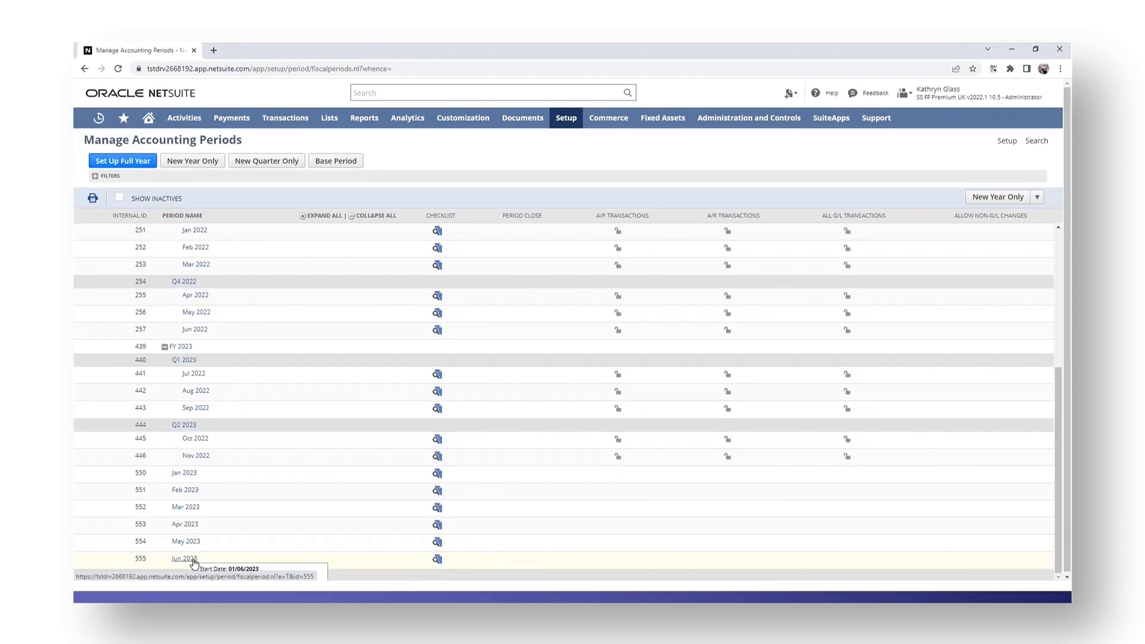
{"action": "left_click", "coordinate": [194, 561]}
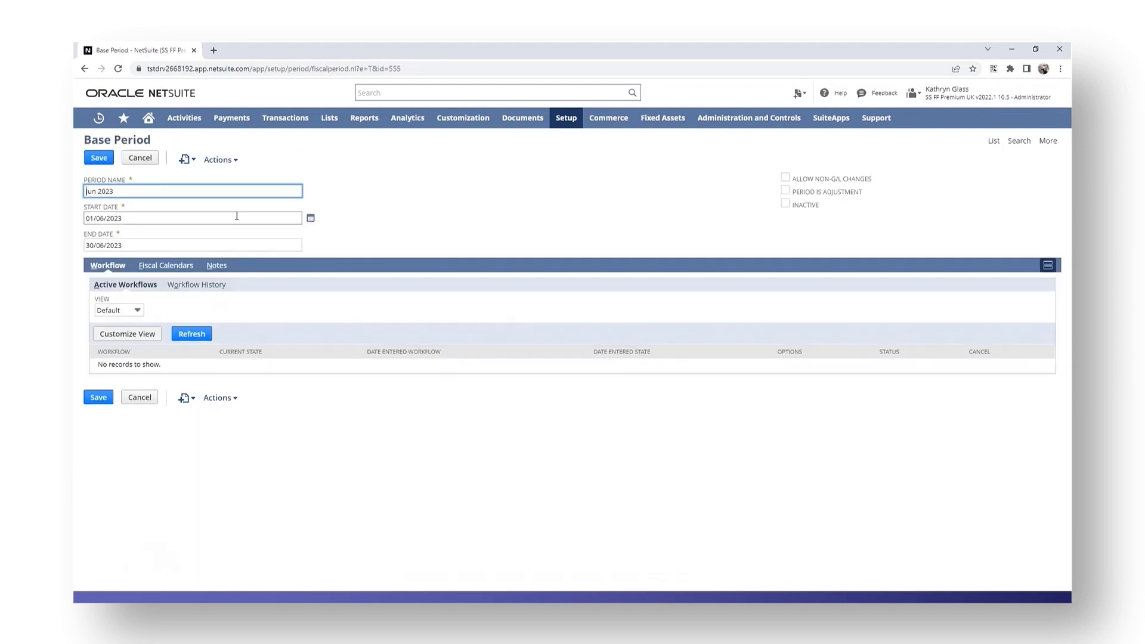
{"action": "mouse_move", "coordinate": [222, 163]}
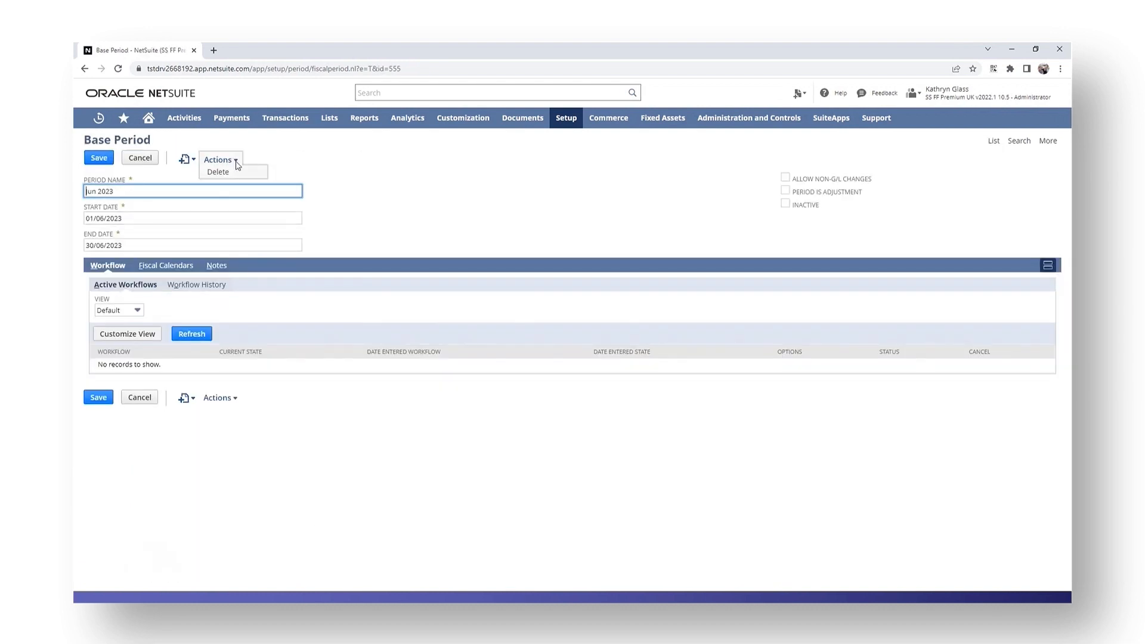
{"action": "left_click", "coordinate": [229, 172]}
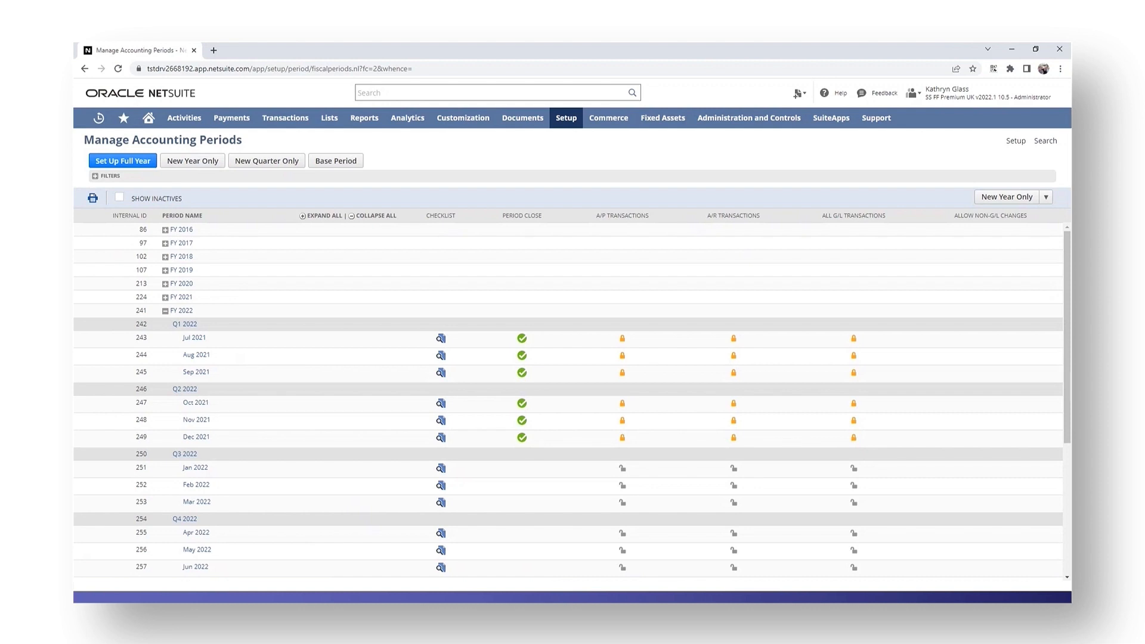
Examine the fiscal calendar assignments of the Jun 2022 base period and leave the record without submitting it.
{"action": "left_click", "coordinate": [194, 567]}
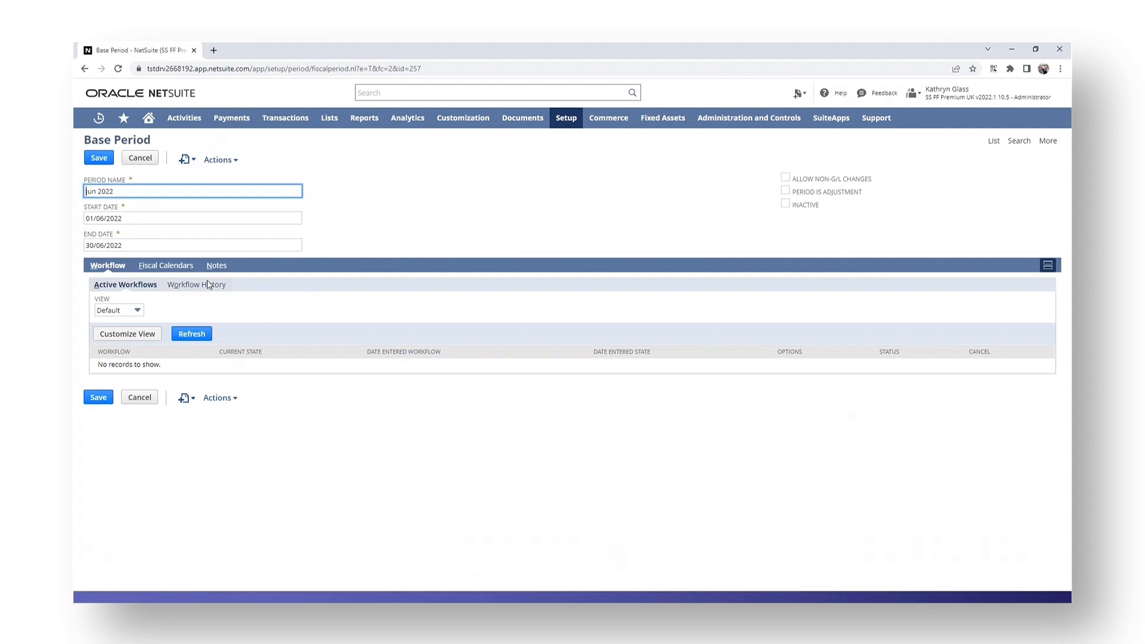
{"action": "left_click", "coordinate": [159, 267]}
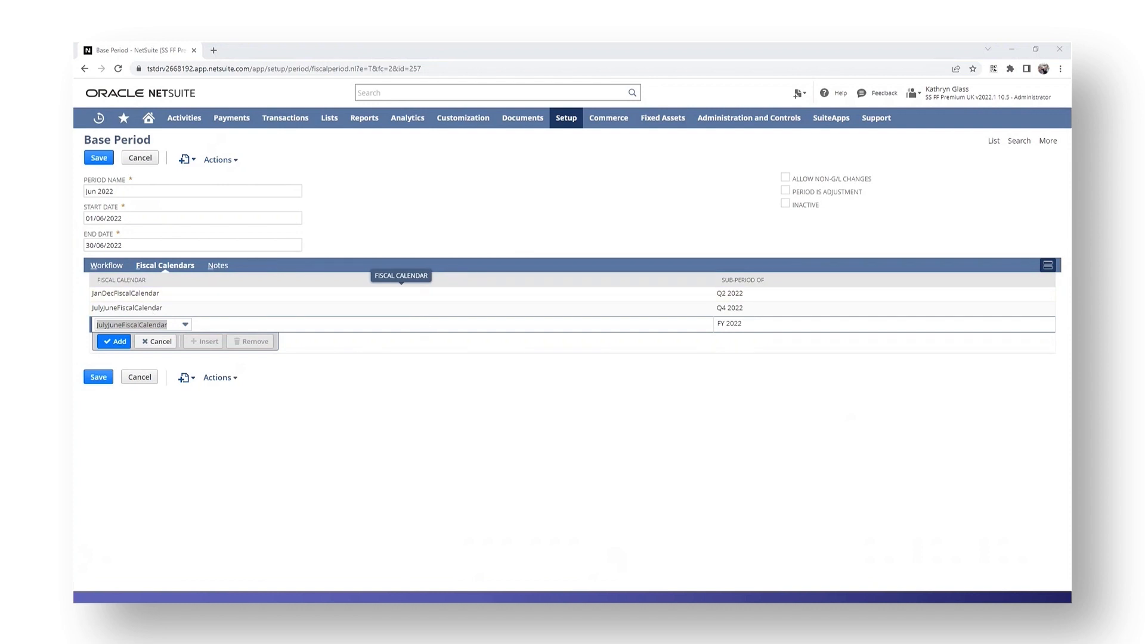
{"action": "left_click", "coordinate": [94, 379]}
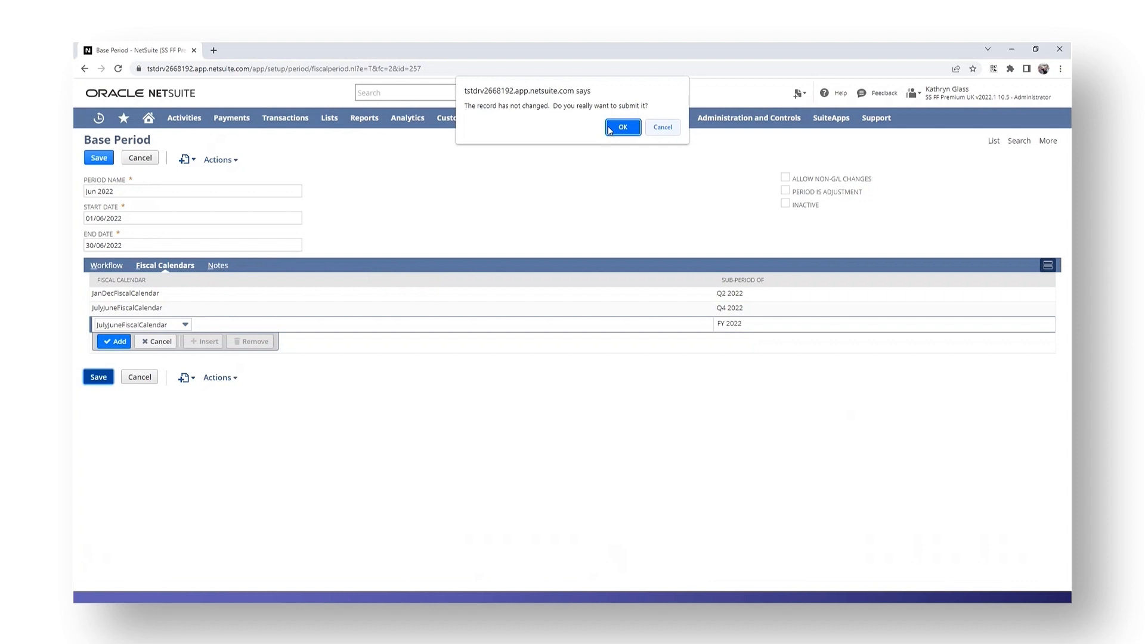
{"action": "left_click", "coordinate": [666, 129]}
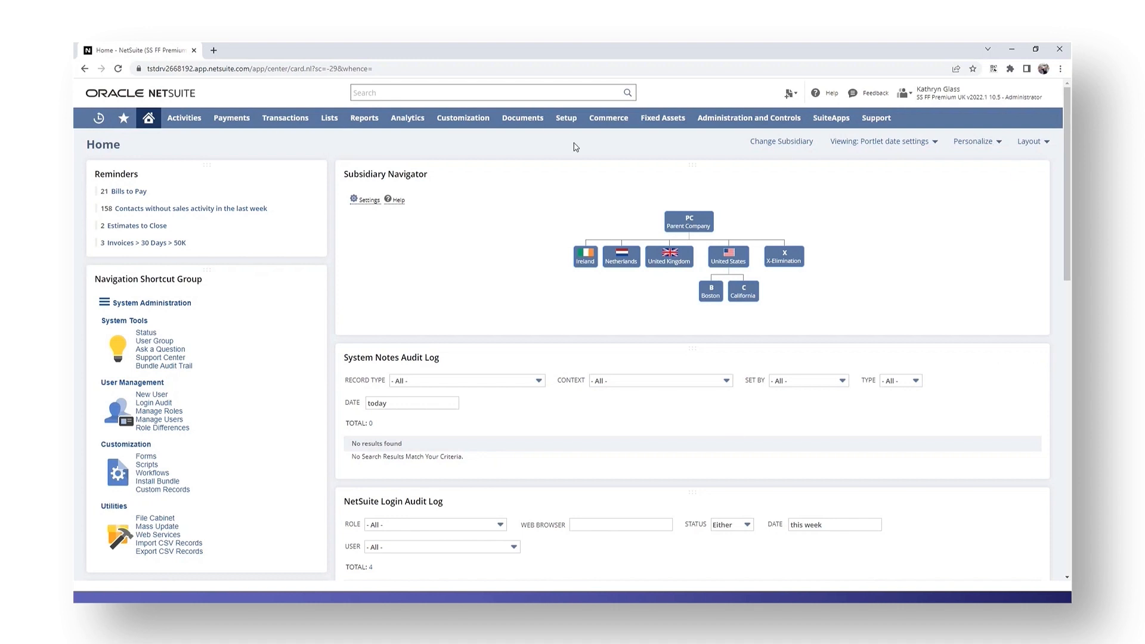
Open the tax reporting periods list from the accounting setup and check the latest fiscal year it contains.
{"action": "mouse_move", "coordinate": [571, 124]}
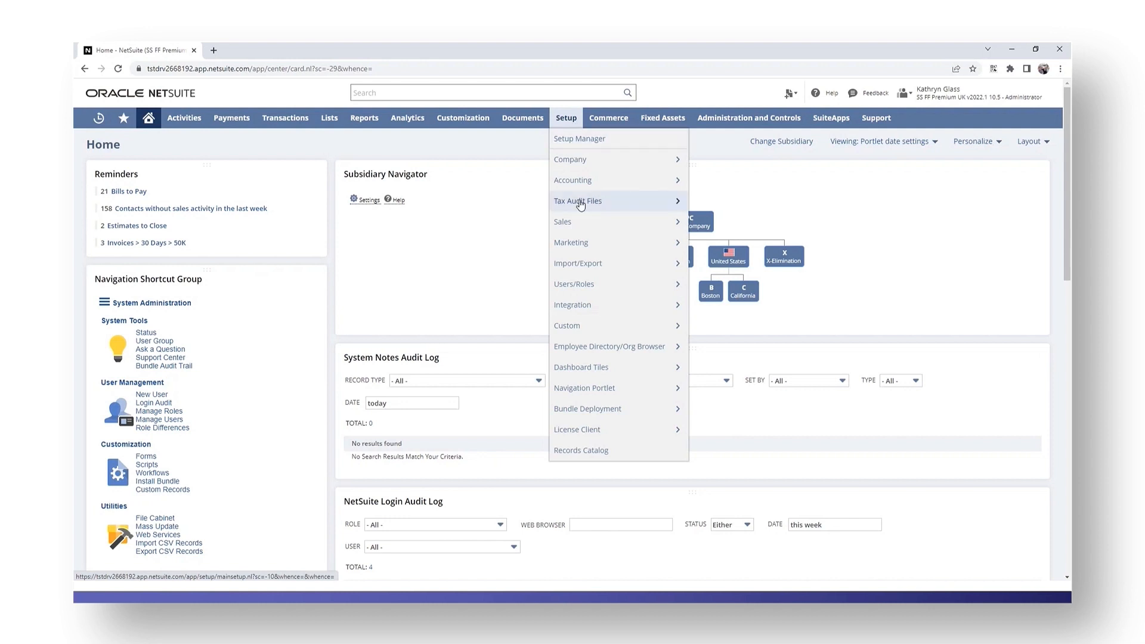
{"action": "mouse_move", "coordinate": [587, 180]}
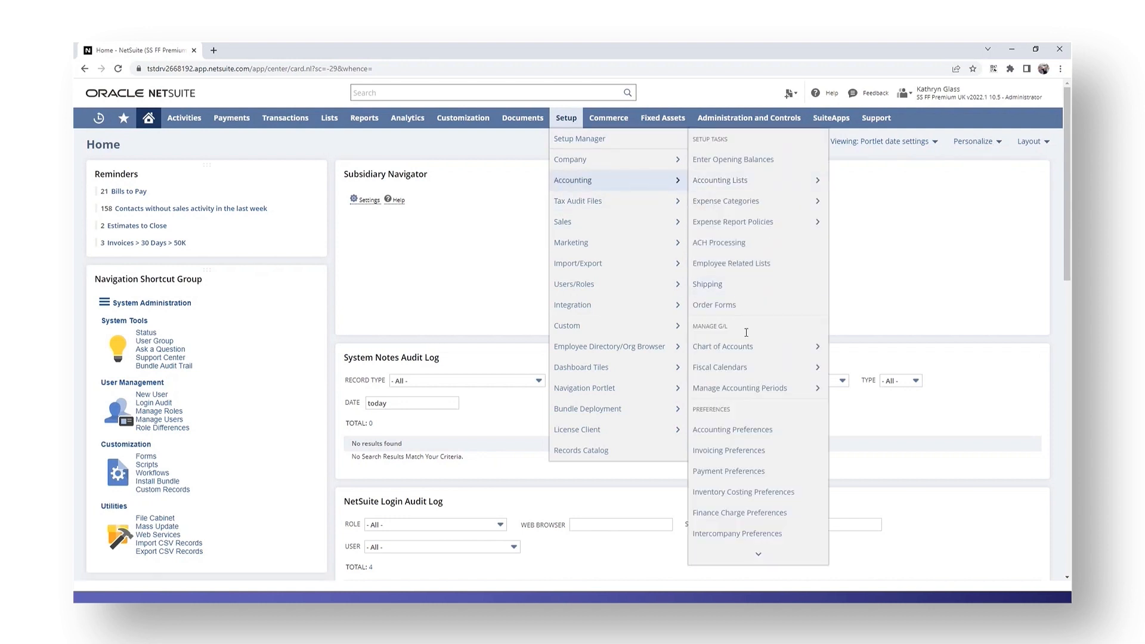
{"action": "scroll", "coordinate": [739, 381], "scroll_direction": "down", "scroll_amount": 1}
{"action": "scroll", "coordinate": [738, 427], "scroll_direction": "down", "scroll_amount": 4}
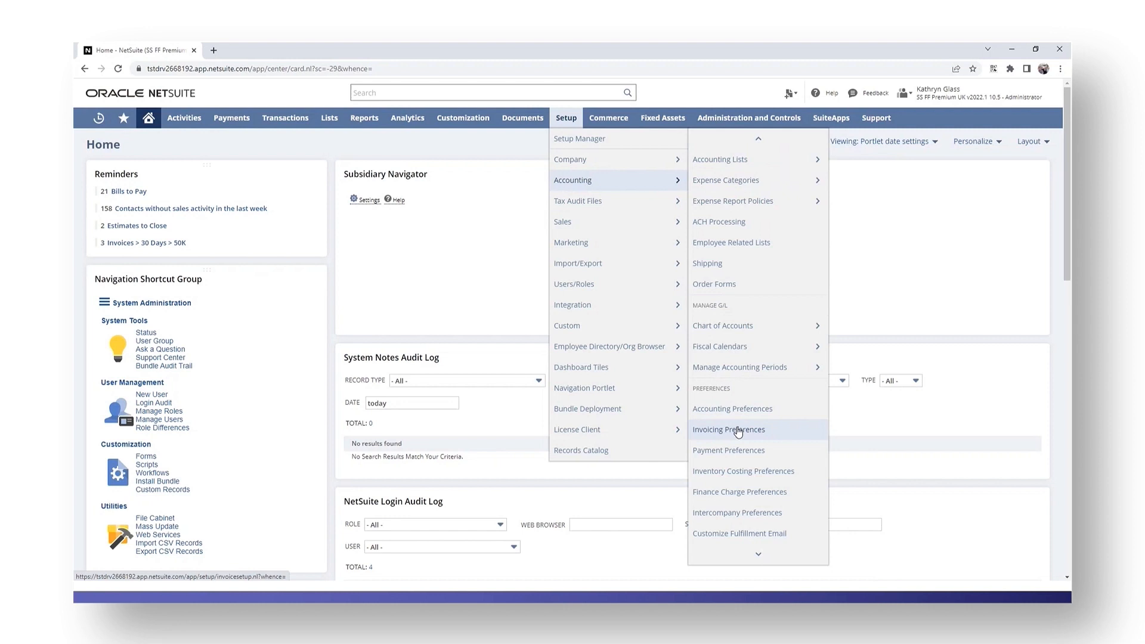
{"action": "scroll", "coordinate": [739, 437], "scroll_direction": "down", "scroll_amount": 3}
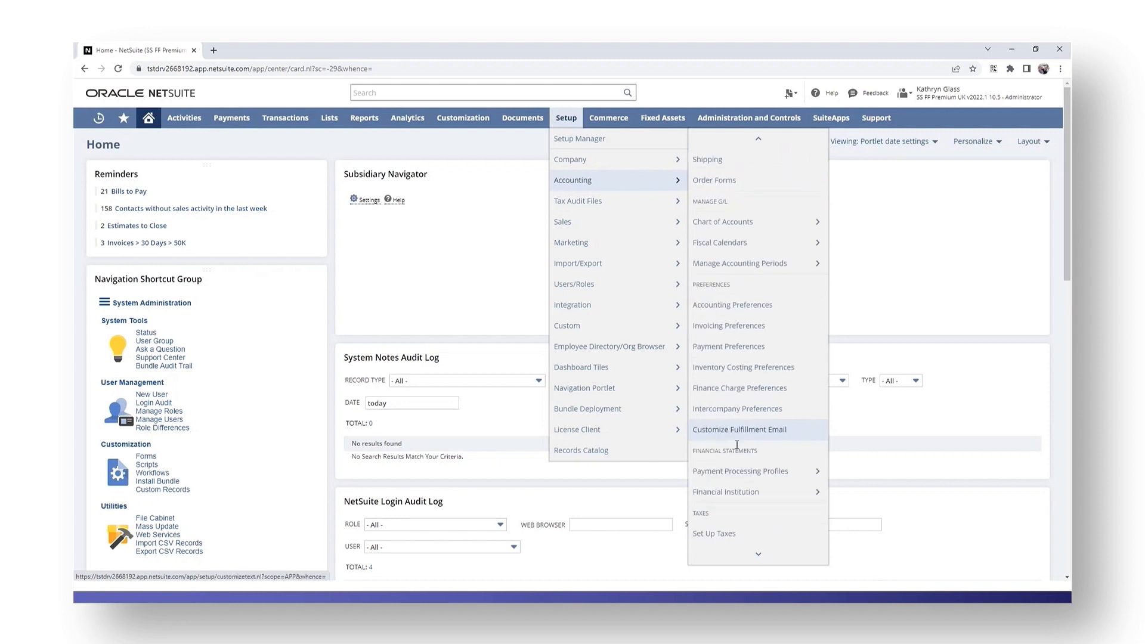
{"action": "scroll", "coordinate": [741, 533], "scroll_direction": "down", "scroll_amount": 2}
{"action": "scroll", "coordinate": [741, 533], "scroll_direction": "down", "scroll_amount": 2}
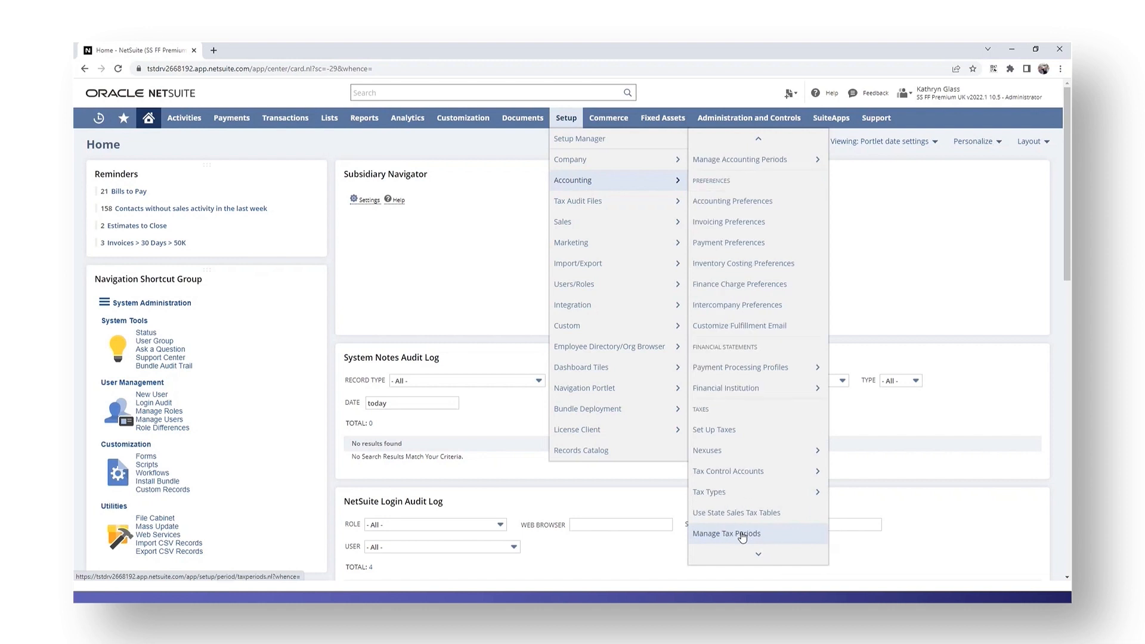
{"action": "left_click", "coordinate": [744, 514]}
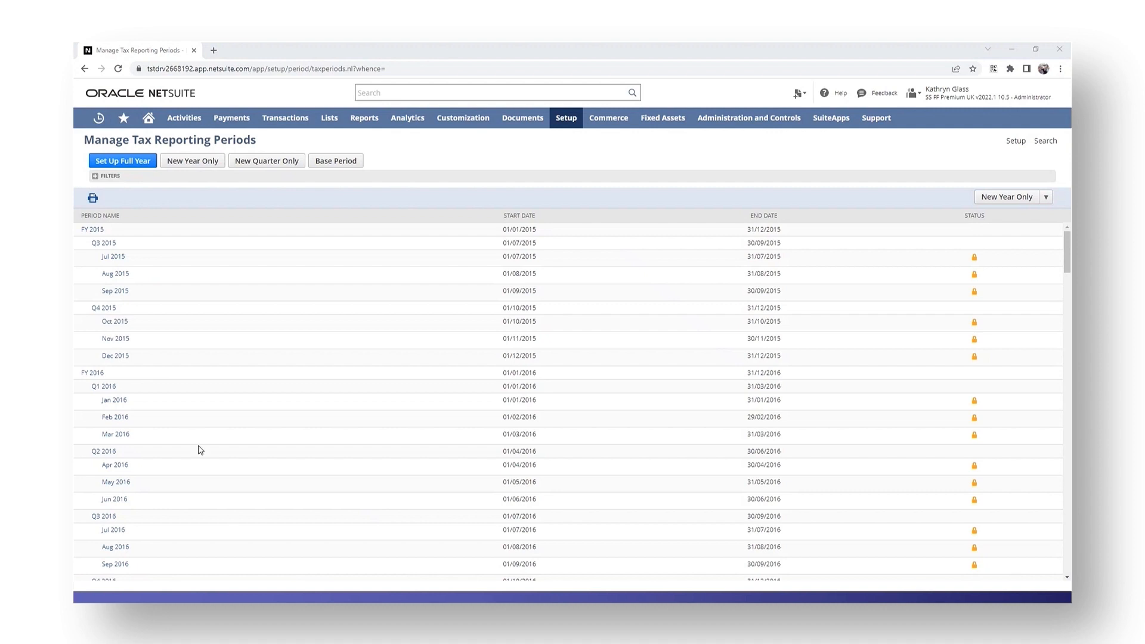
{"action": "scroll", "coordinate": [225, 435], "scroll_direction": "down", "scroll_amount": 10}
{"action": "scroll", "coordinate": [215, 396], "scroll_direction": "down", "scroll_amount": 15}
{"action": "scroll", "coordinate": [216, 398], "scroll_direction": "down", "scroll_amount": 13}
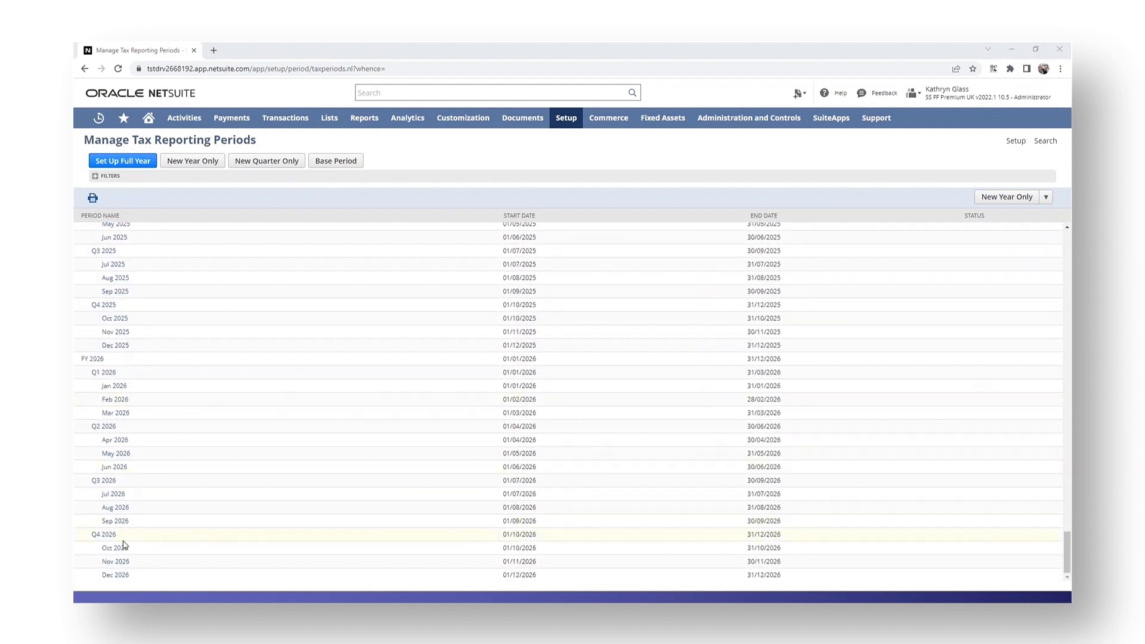
Start a full-year tax period setup using JanDecFiscalCalendar and set the fiscal year end to 2027.
{"action": "left_click", "coordinate": [129, 161]}
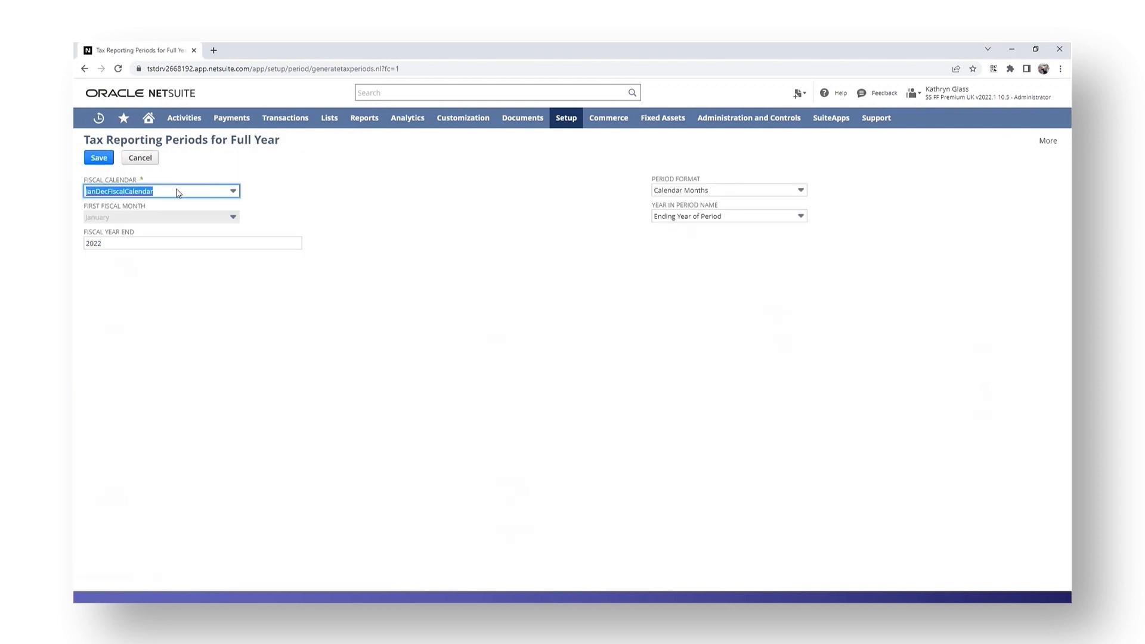
{"action": "left_click", "coordinate": [177, 192]}
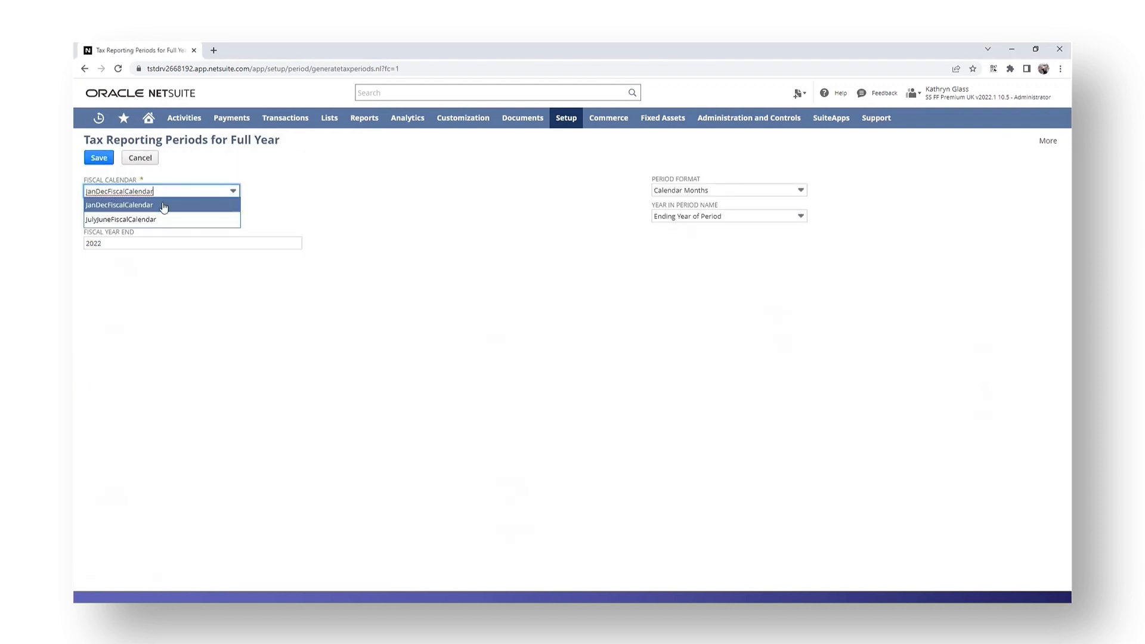
{"action": "left_click", "coordinate": [164, 204]}
{"action": "left_click", "coordinate": [115, 242]}
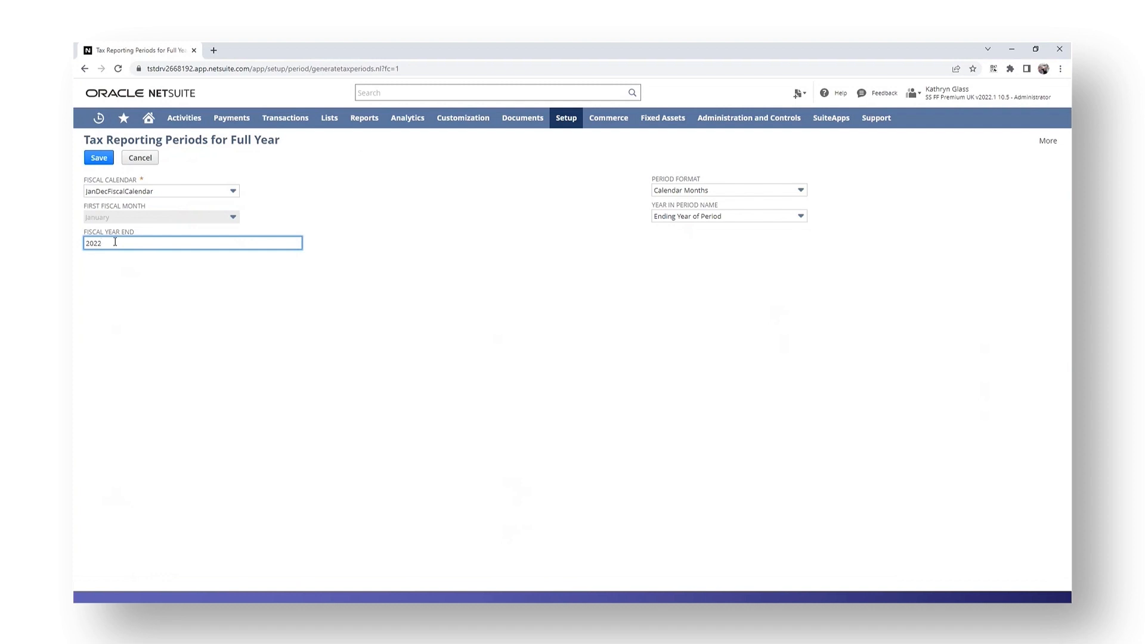
{"action": "key", "text": "BackSpace"}
Keep Calendar Months as the period format, save the full-year tax periods, and review FY 2027 in the list.
{"action": "left_click", "coordinate": [721, 192]}
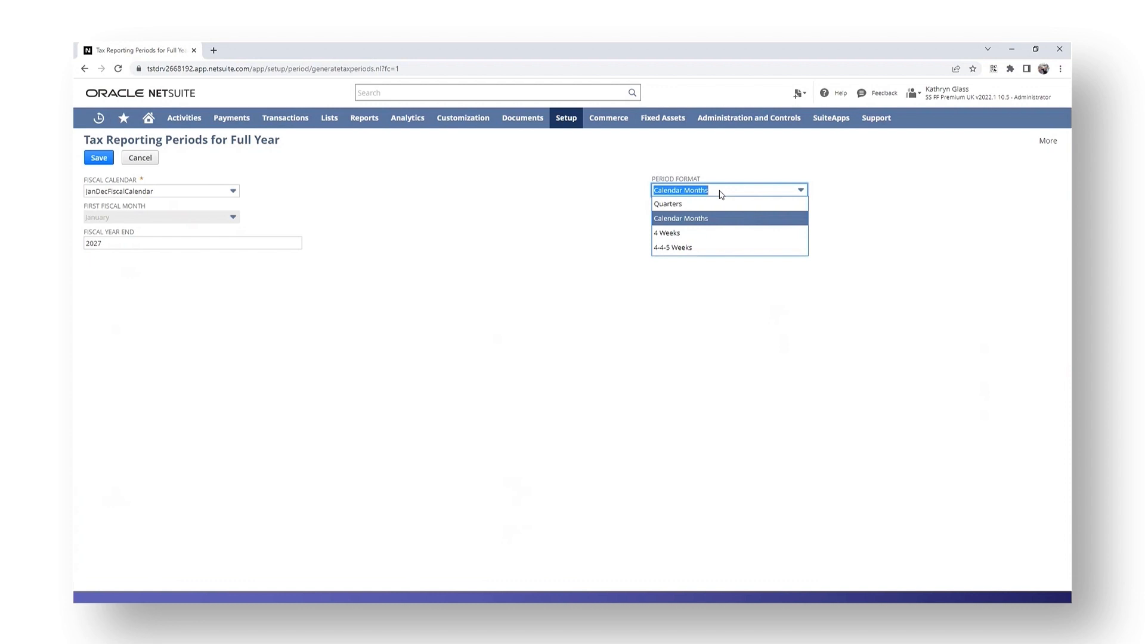
{"action": "left_click", "coordinate": [893, 214]}
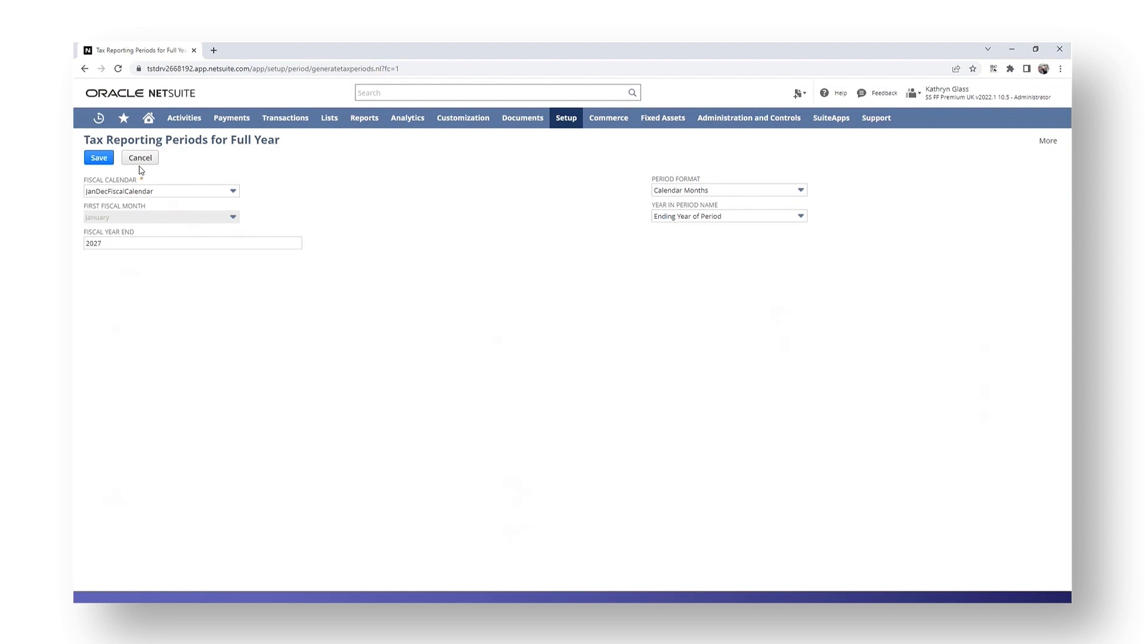
{"action": "left_click", "coordinate": [95, 160]}
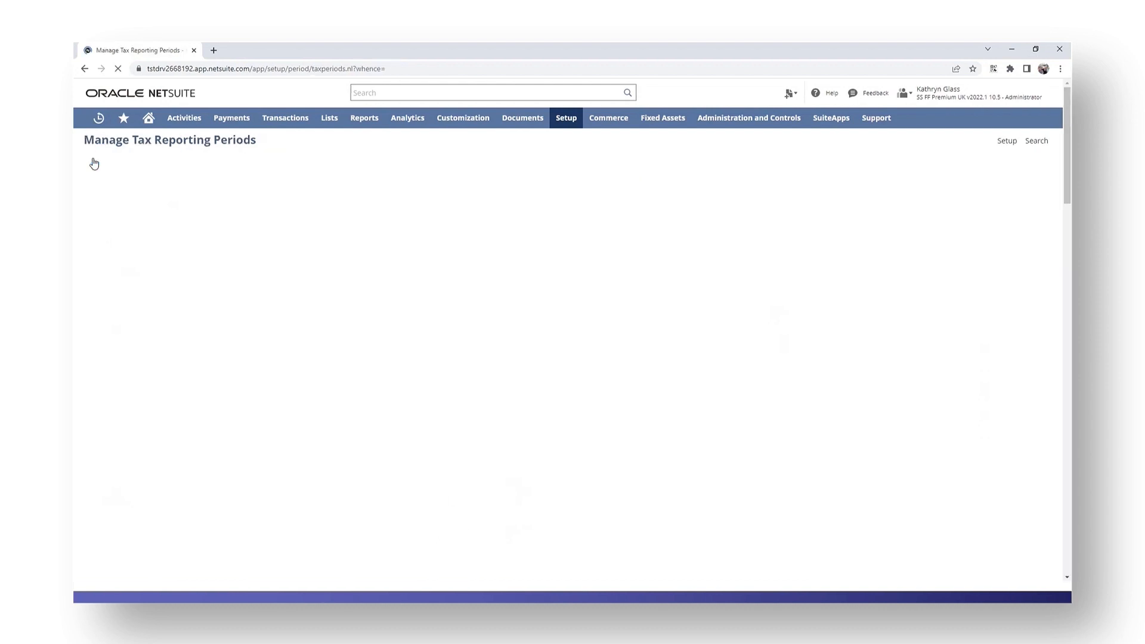
{"action": "scroll", "coordinate": [245, 463], "scroll_direction": "down", "scroll_amount": 20}
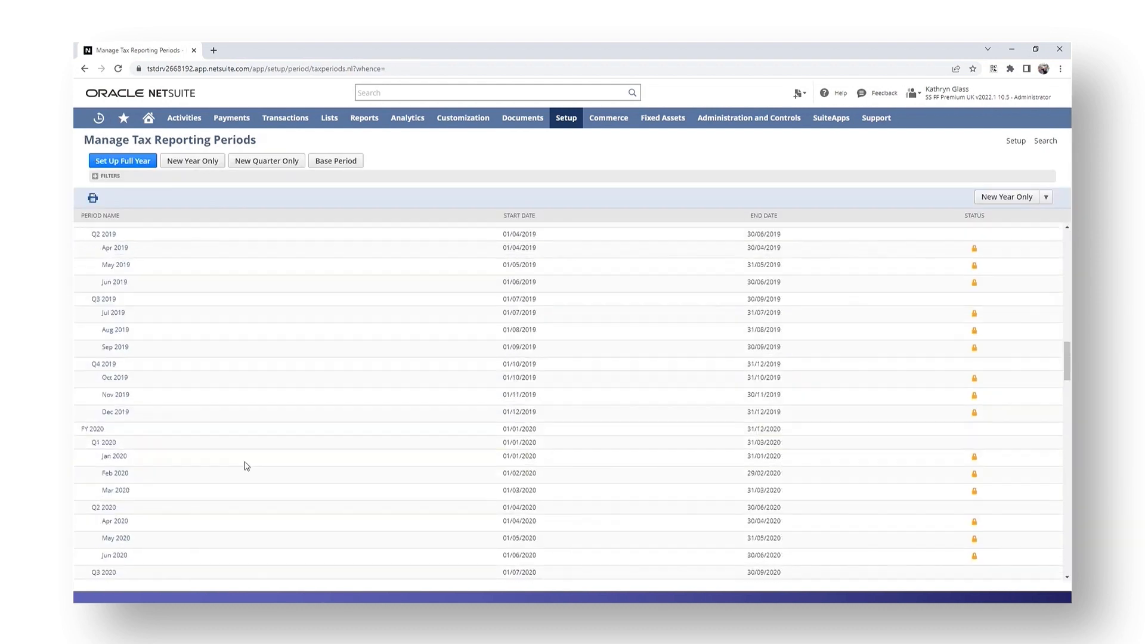
{"action": "scroll", "coordinate": [250, 459], "scroll_direction": "down", "scroll_amount": 20}
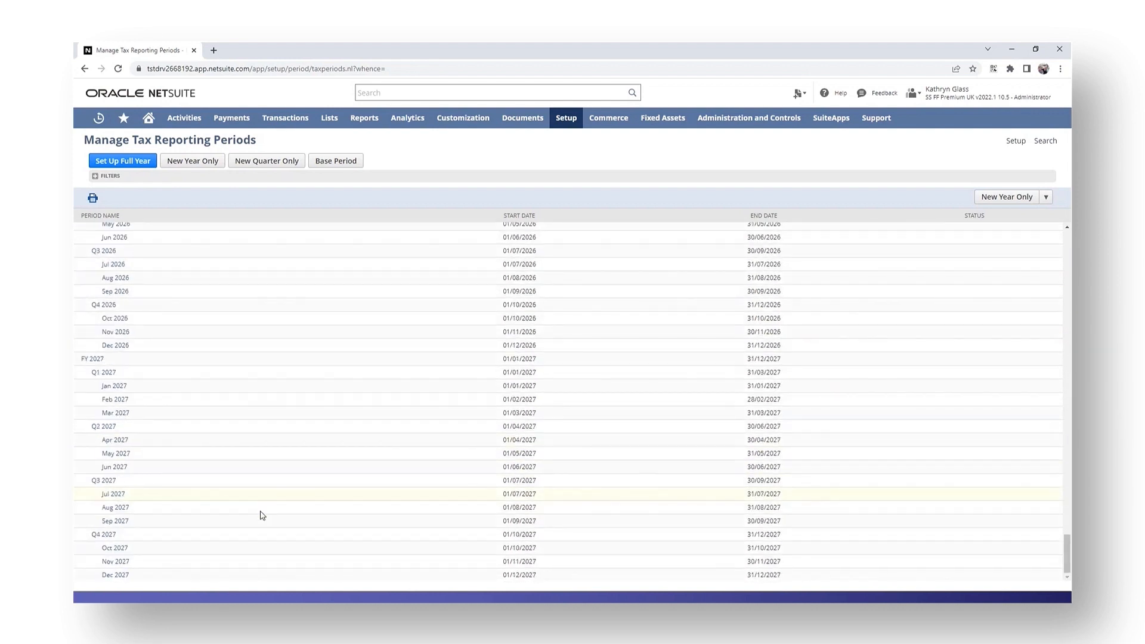